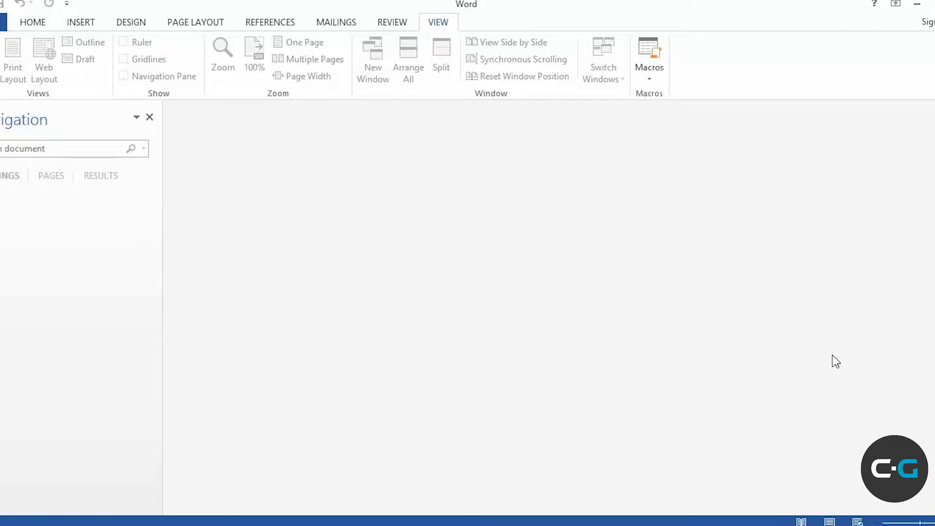
Open Identity Branding and Style Guide.docx from the recent Chapter1 exercise folder
{"action": "left_click", "coordinate": [3, 22]}
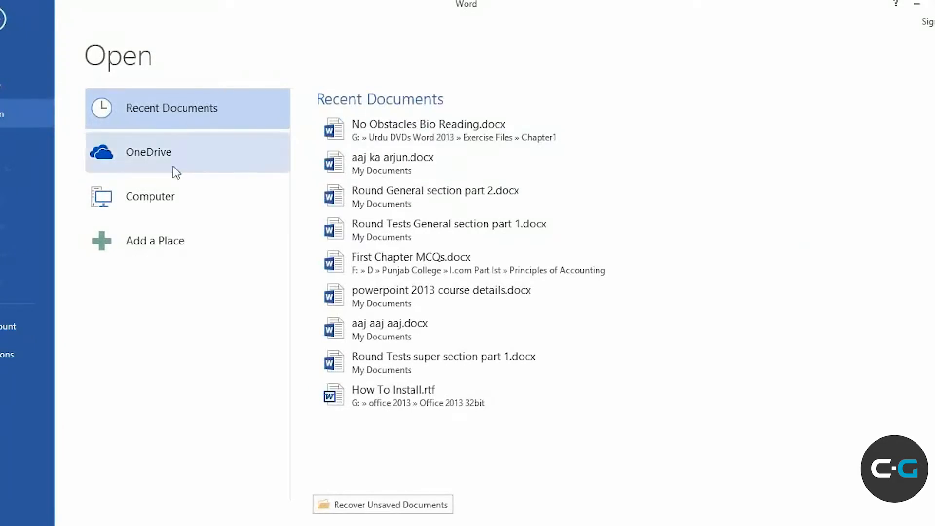
{"action": "left_click", "coordinate": [148, 193]}
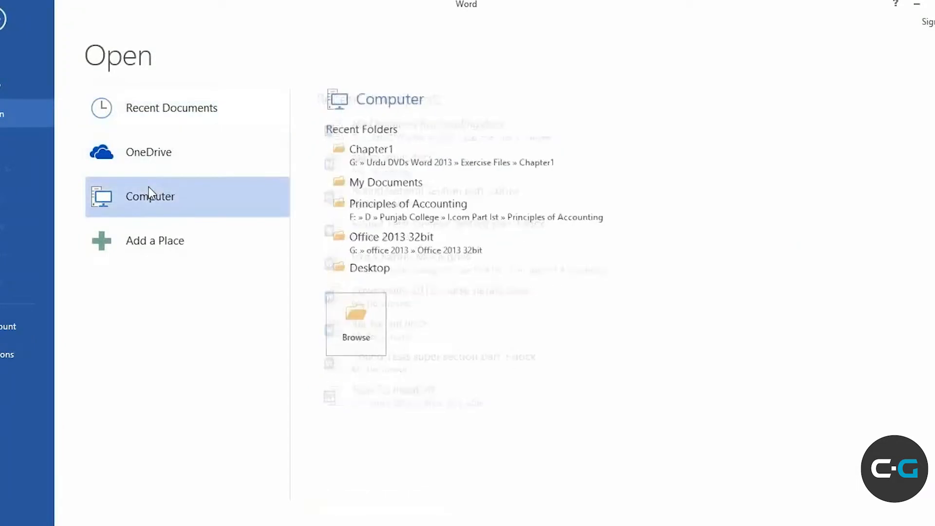
{"action": "left_click", "coordinate": [419, 154]}
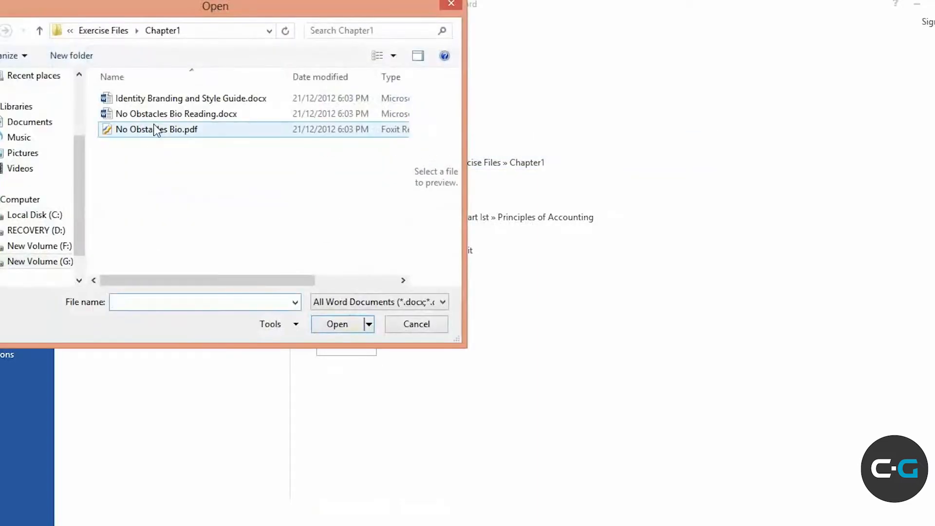
{"action": "double_click", "coordinate": [176, 100]}
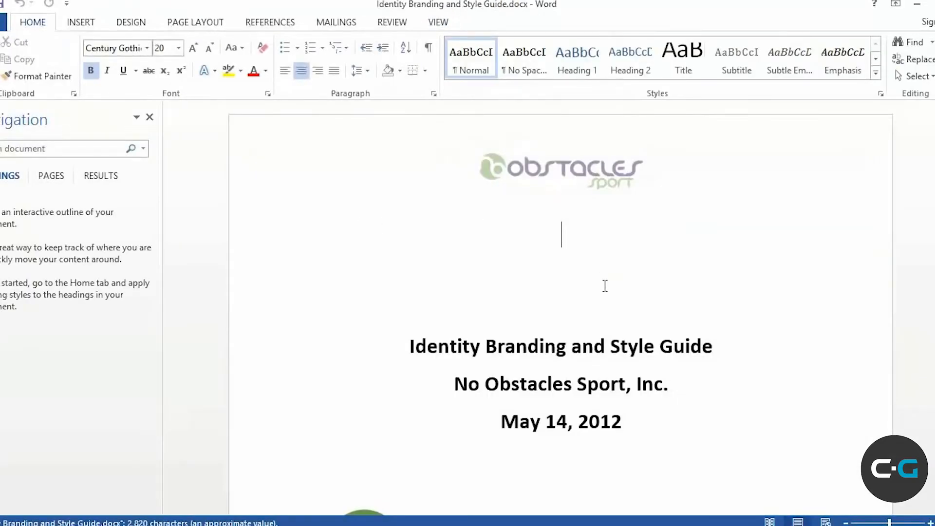
Scroll down to the Colored versions section, place the cursor at the Circle line, then close the document
{"action": "scroll", "coordinate": [706, 315], "scroll_direction": "down", "scroll_amount": 5}
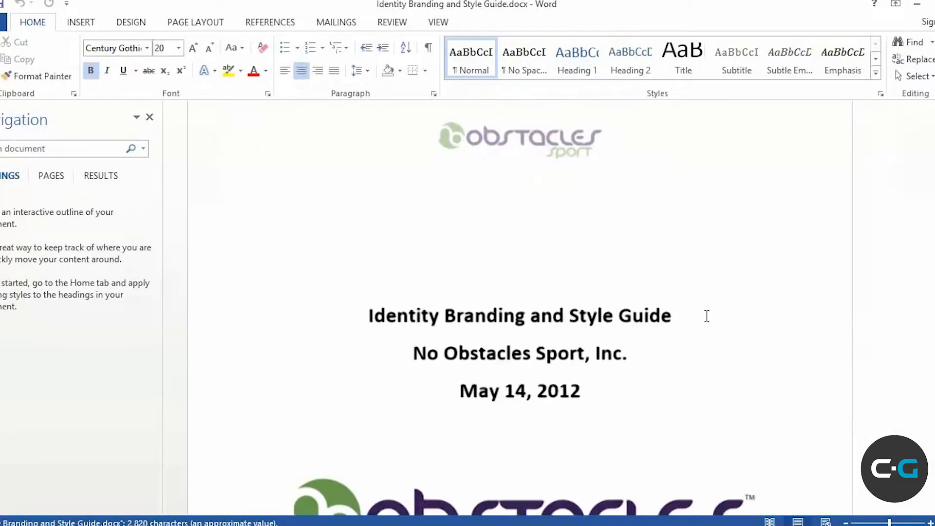
{"action": "scroll", "coordinate": [705, 310], "scroll_direction": "down", "scroll_amount": 12}
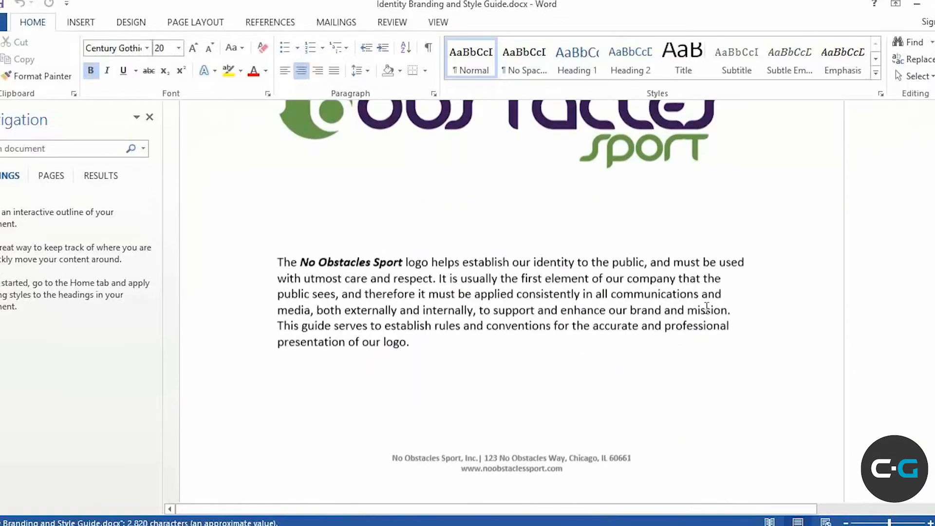
{"action": "scroll", "coordinate": [705, 277], "scroll_direction": "down", "scroll_amount": 15}
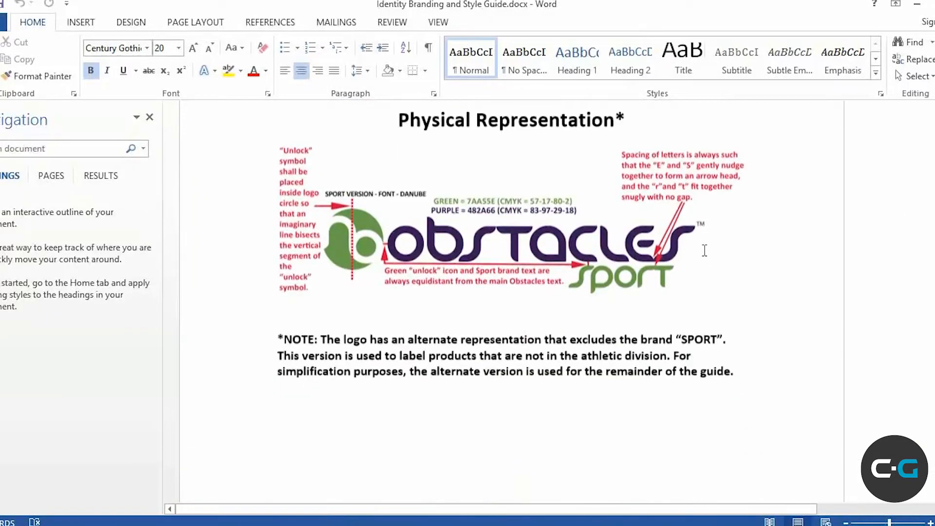
{"action": "scroll", "coordinate": [699, 196], "scroll_direction": "down", "scroll_amount": 15}
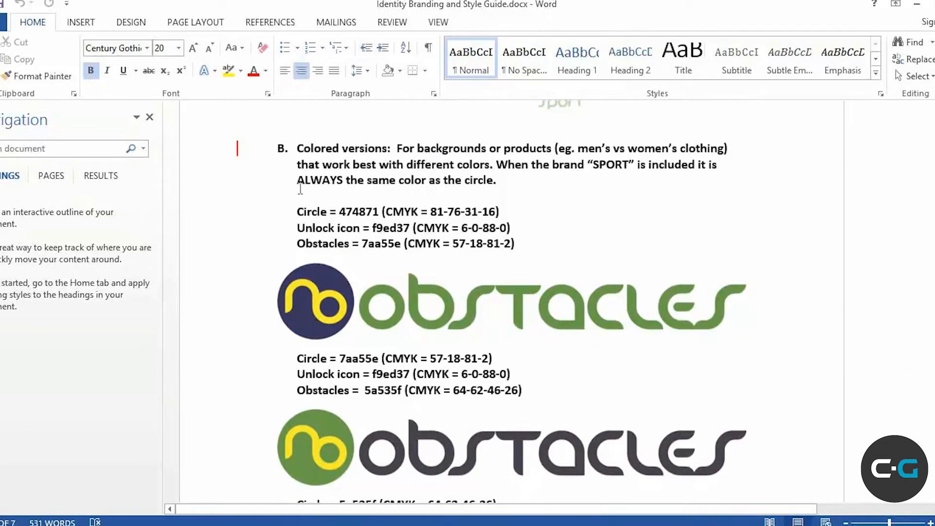
{"action": "left_click", "coordinate": [297, 210]}
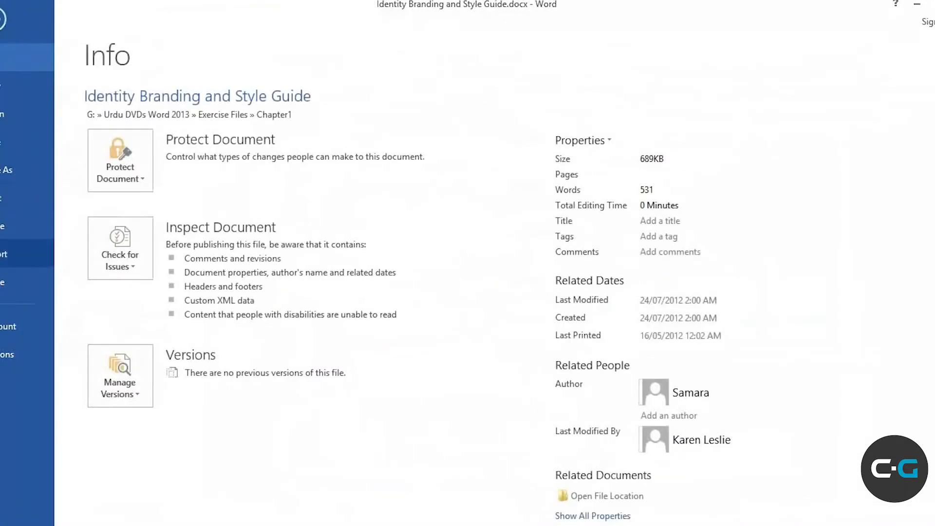
{"action": "left_click", "coordinate": [3, 282]}
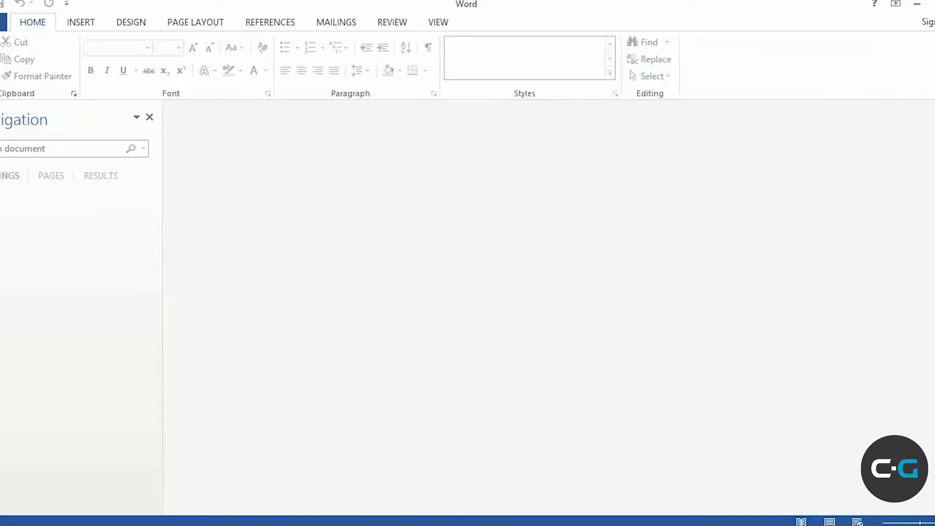
Reopen Identity Branding and Style Guide.docx from the recent documents list
{"action": "left_click", "coordinate": [3, 22]}
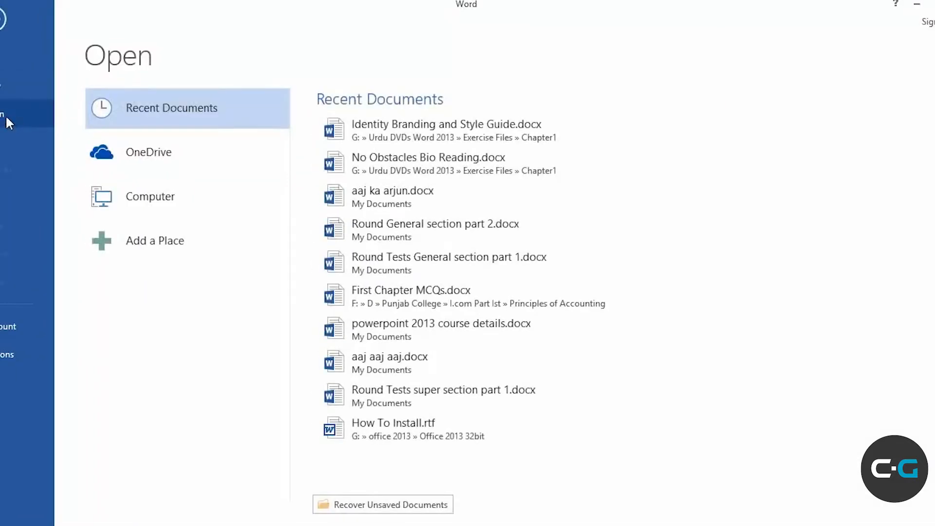
{"action": "left_click", "coordinate": [384, 127]}
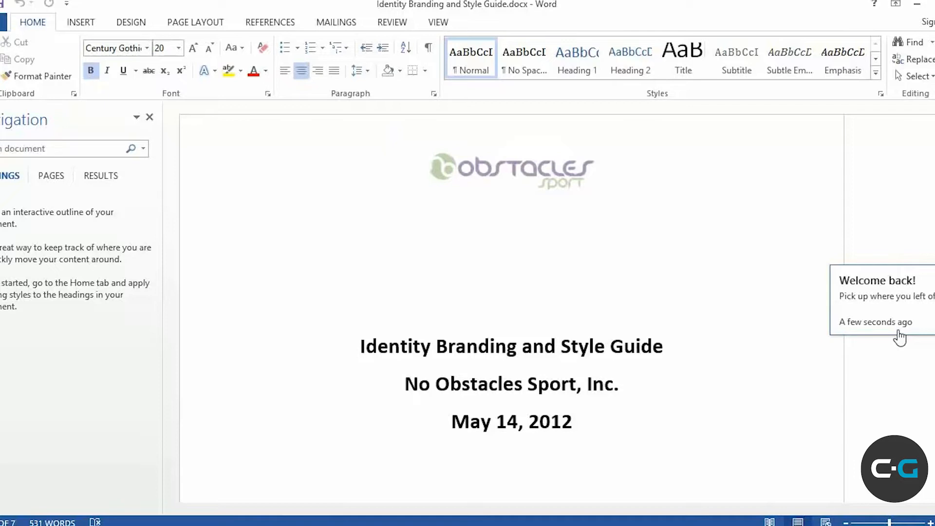
Use the Welcome back prompt to jump to the Colored versions section
{"action": "left_click", "coordinate": [865, 296]}
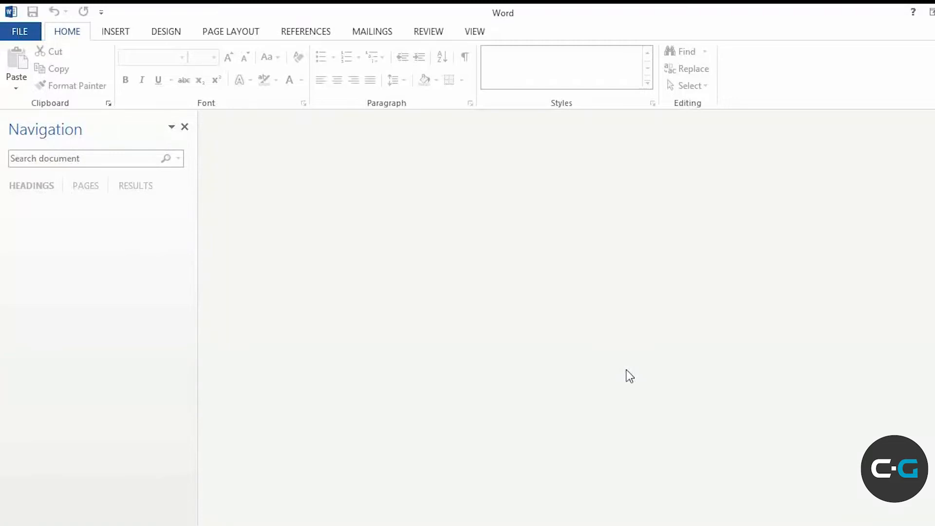
Show the New page and browse its template gallery, such as Birthday poster and Business flyer
{"action": "left_click", "coordinate": [19, 33]}
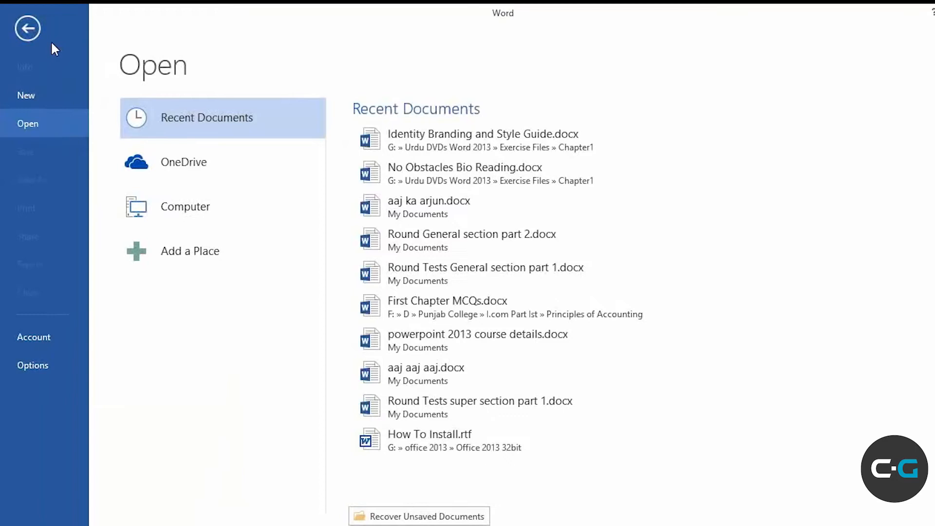
{"action": "left_click", "coordinate": [25, 95]}
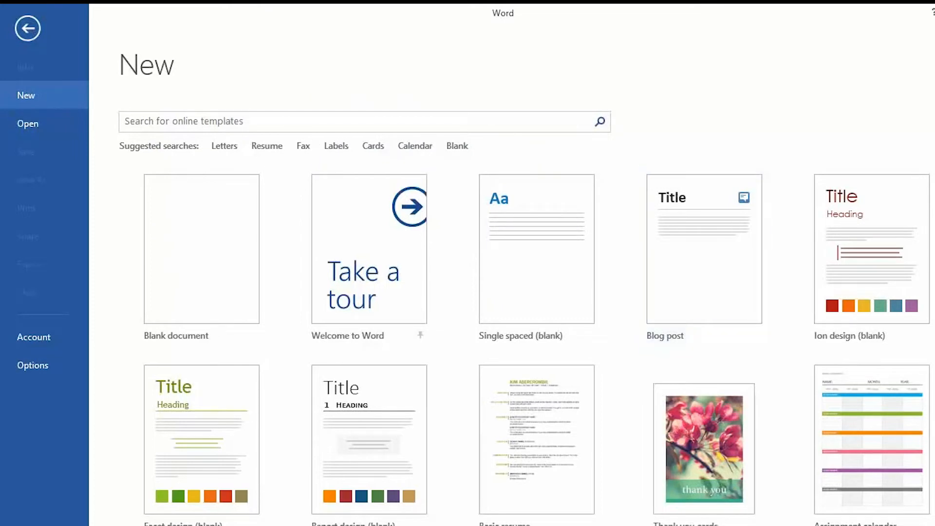
{"action": "scroll", "coordinate": [535, 341], "scroll_direction": "down", "scroll_amount": 6}
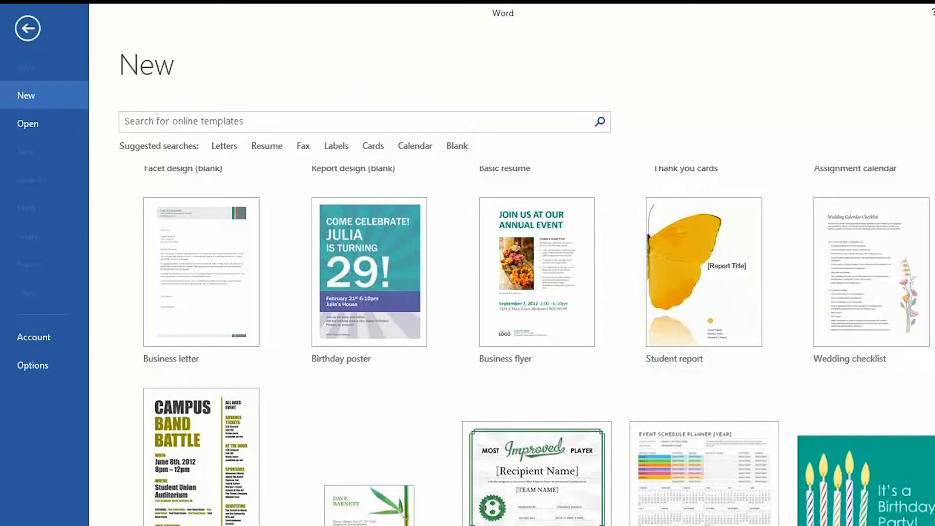
{"action": "scroll", "coordinate": [536, 341], "scroll_direction": "down", "scroll_amount": 3}
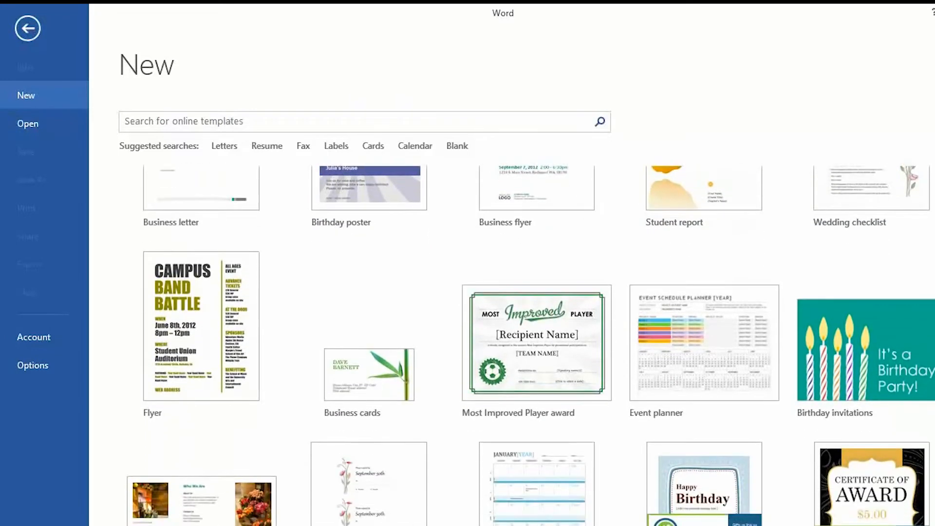
{"action": "scroll", "coordinate": [536, 317], "scroll_direction": "down", "scroll_amount": 3}
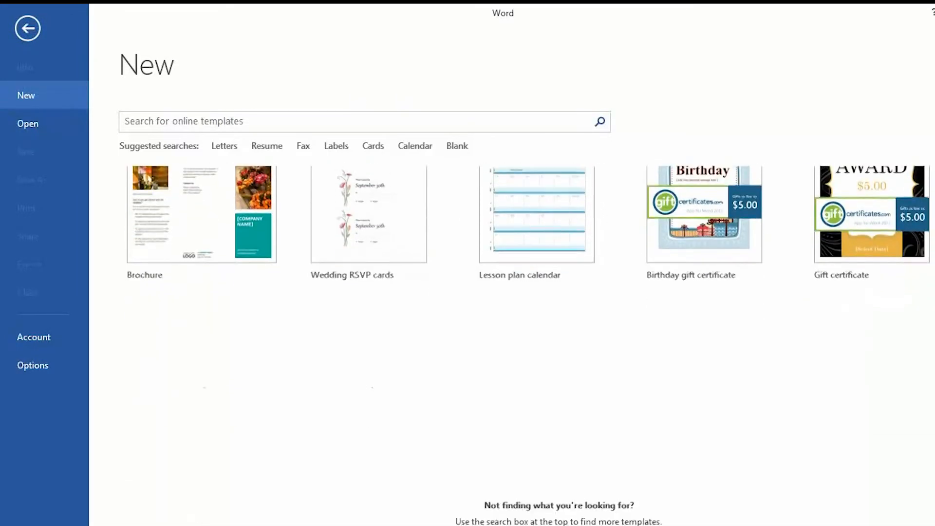
{"action": "scroll", "coordinate": [321, 215], "scroll_direction": "up", "scroll_amount": 5}
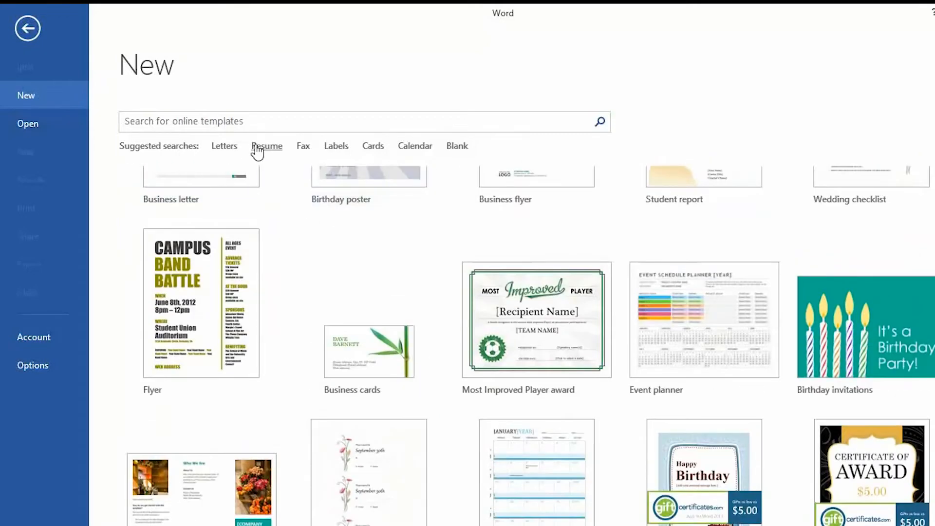
Search online templates for Letters, then go back and search for Resume templates instead
{"action": "left_click", "coordinate": [225, 146]}
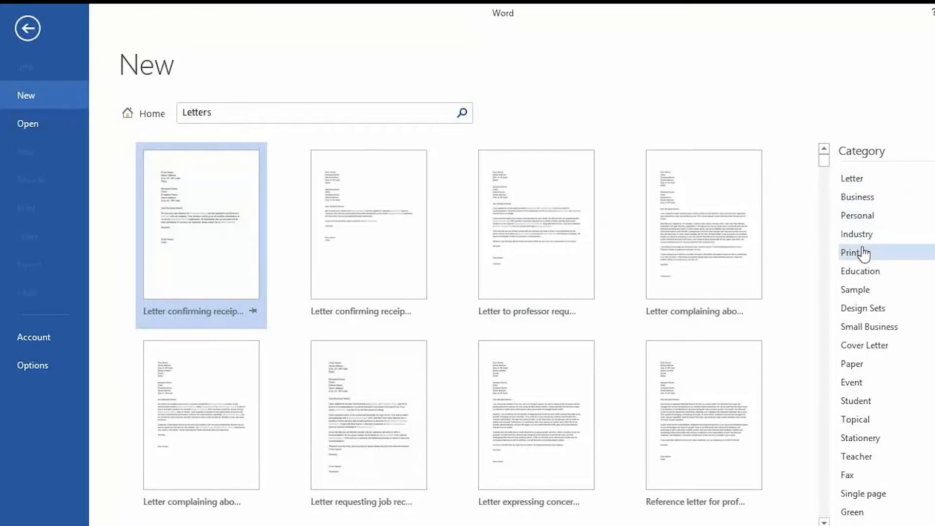
{"action": "scroll", "coordinate": [881, 331], "scroll_direction": "down", "scroll_amount": 12}
{"action": "scroll", "coordinate": [882, 331], "scroll_direction": "up", "scroll_amount": 12}
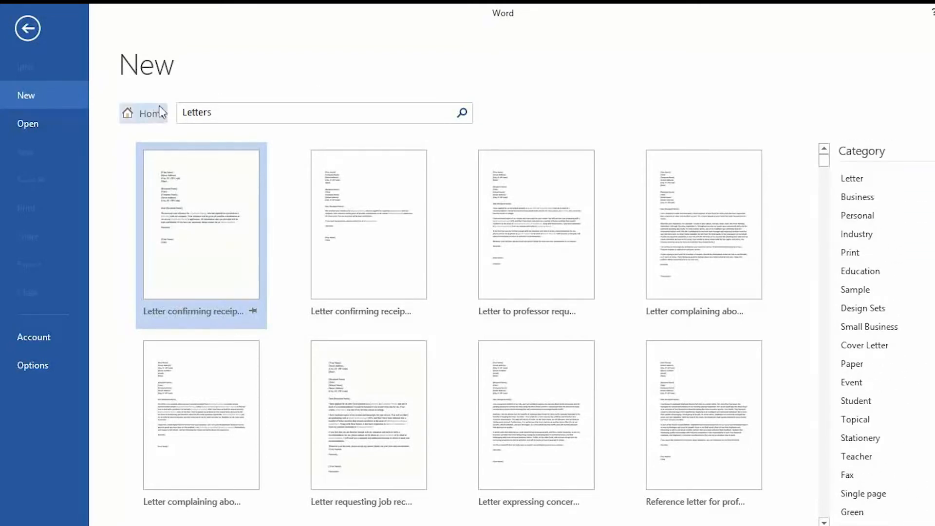
{"action": "left_click", "coordinate": [152, 122]}
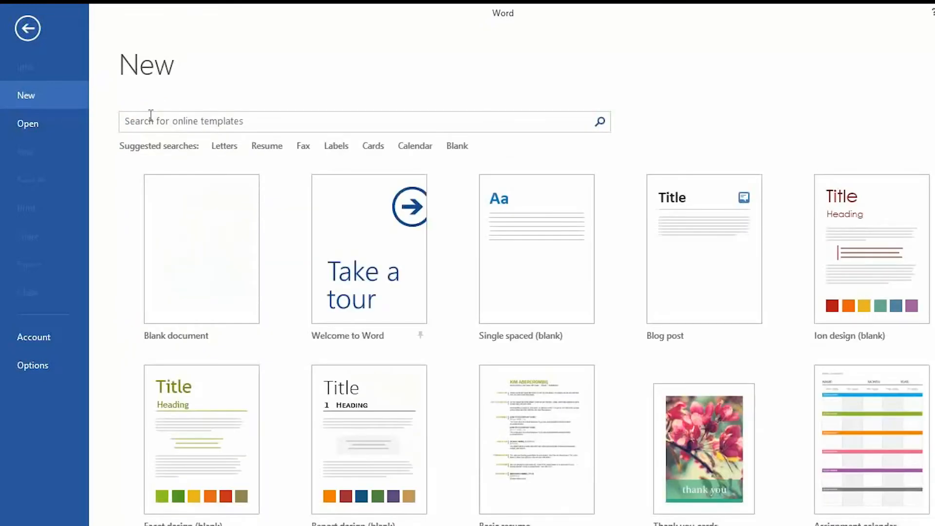
{"action": "left_click", "coordinate": [264, 146]}
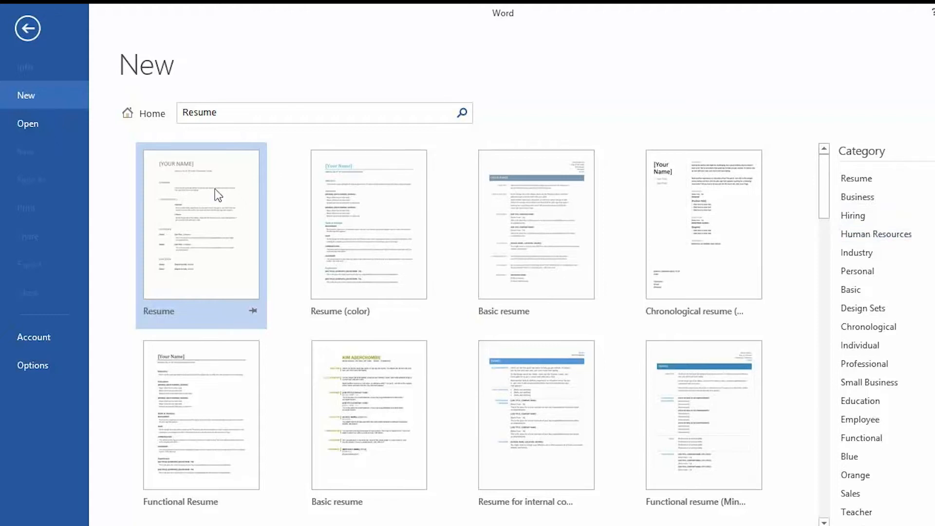
Browse the Resume search results and preview the Basic resume template
{"action": "scroll", "coordinate": [647, 376], "scroll_direction": "down", "scroll_amount": 3}
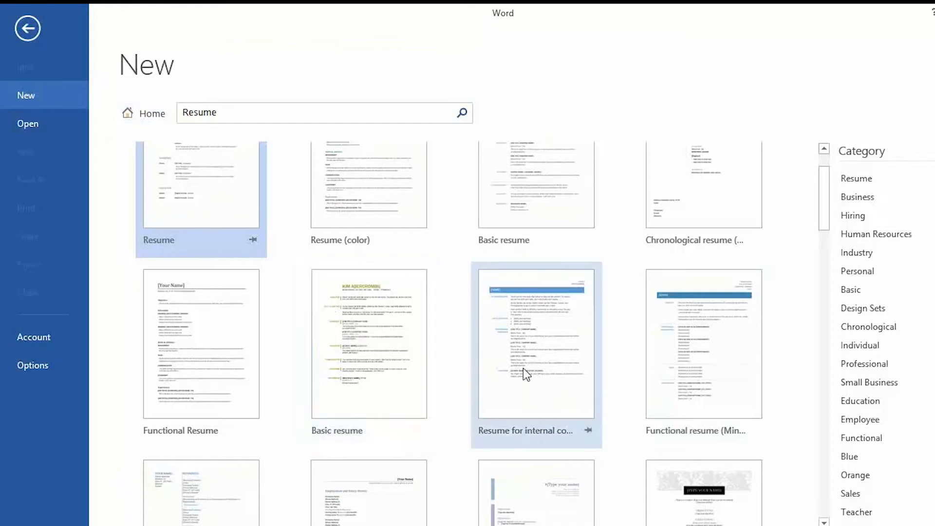
{"action": "scroll", "coordinate": [523, 369], "scroll_direction": "up", "scroll_amount": 1}
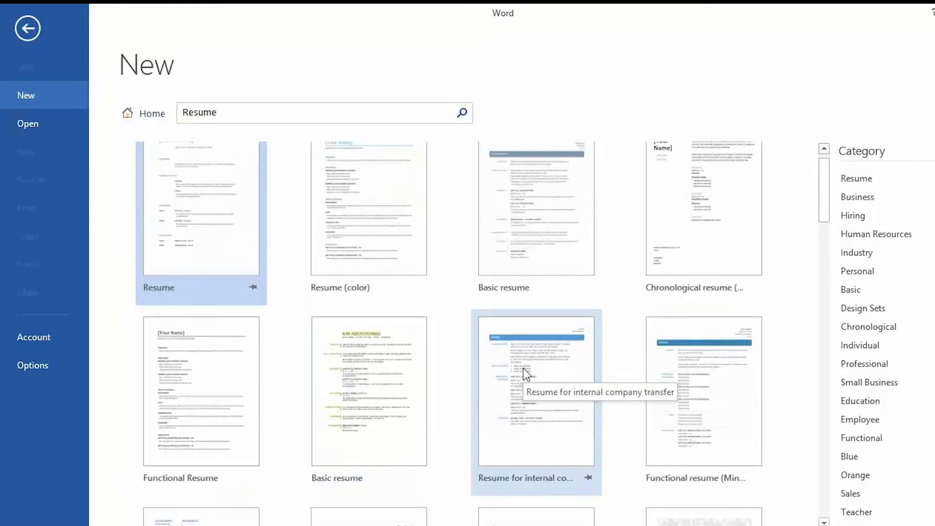
{"action": "scroll", "coordinate": [523, 368], "scroll_direction": "up", "scroll_amount": 1}
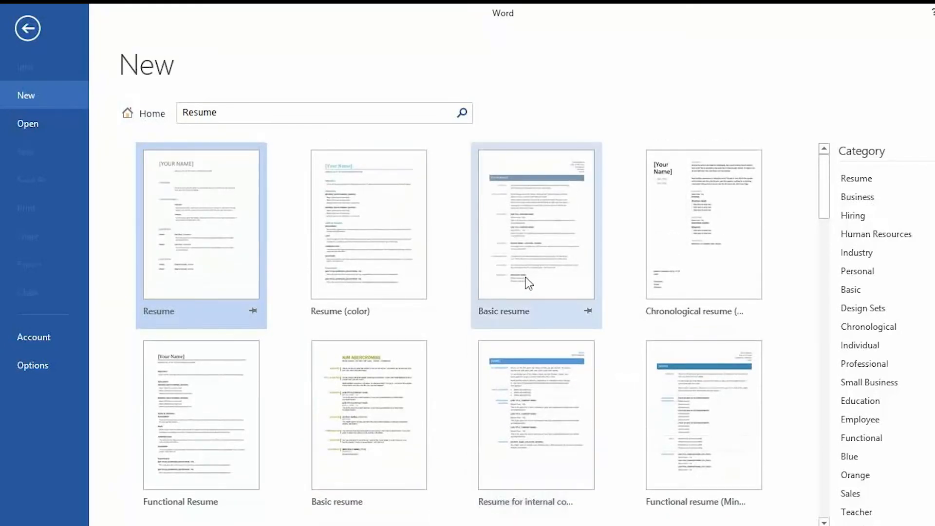
{"action": "left_click", "coordinate": [534, 241]}
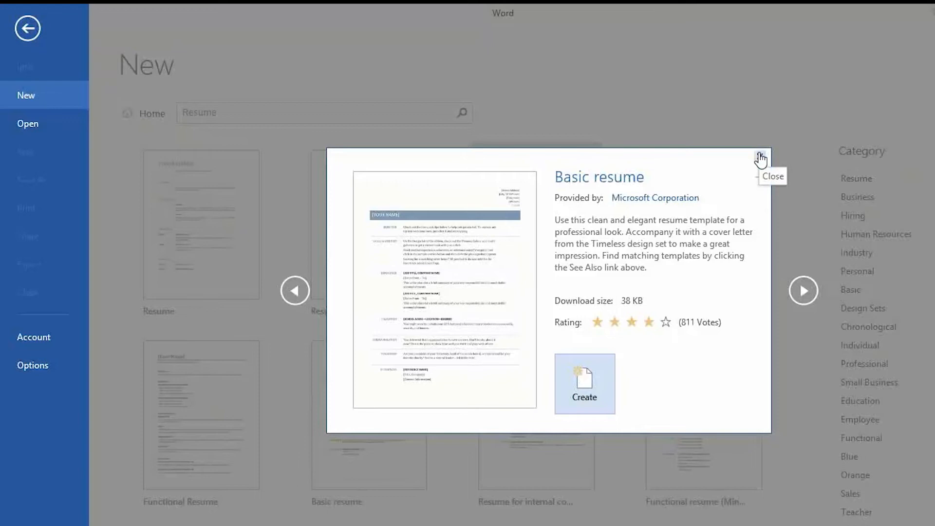
Look at the next template, return to Basic resume, and create a document from it
{"action": "left_click", "coordinate": [802, 299]}
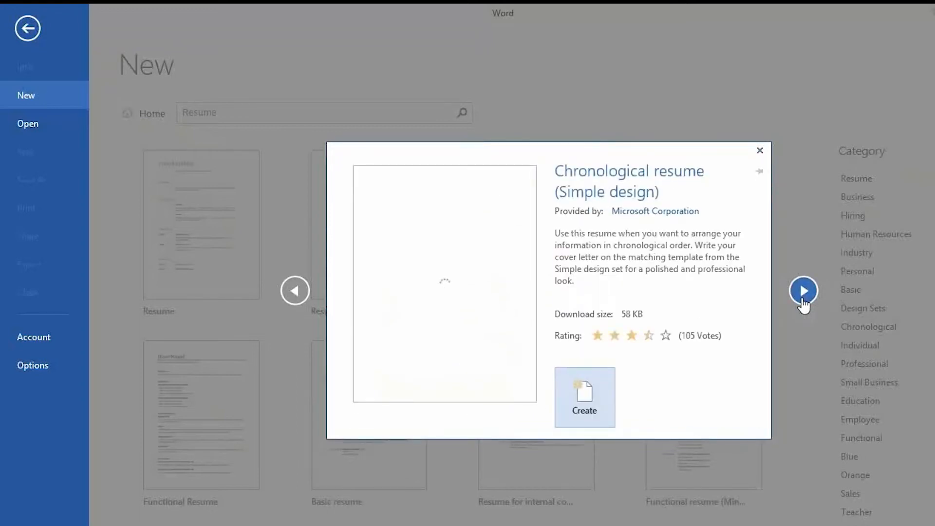
{"action": "left_click", "coordinate": [295, 292]}
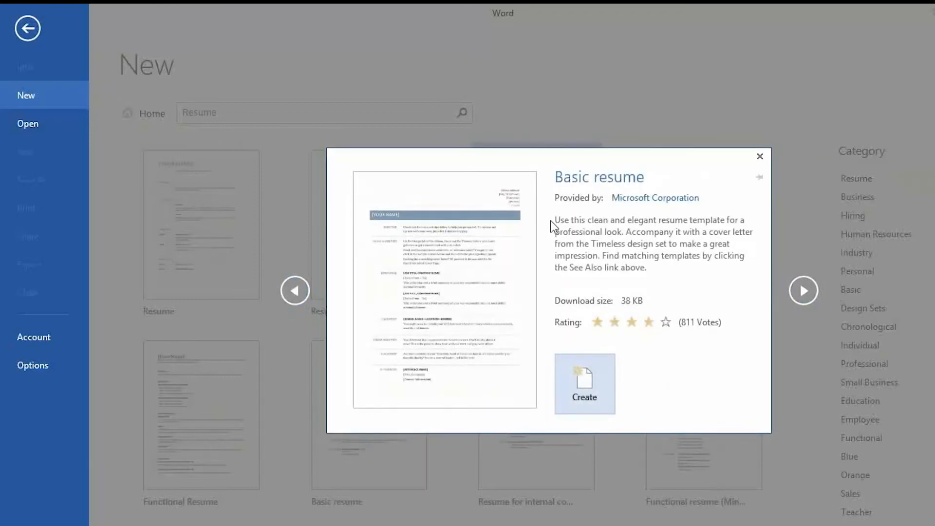
{"action": "left_click", "coordinate": [585, 373]}
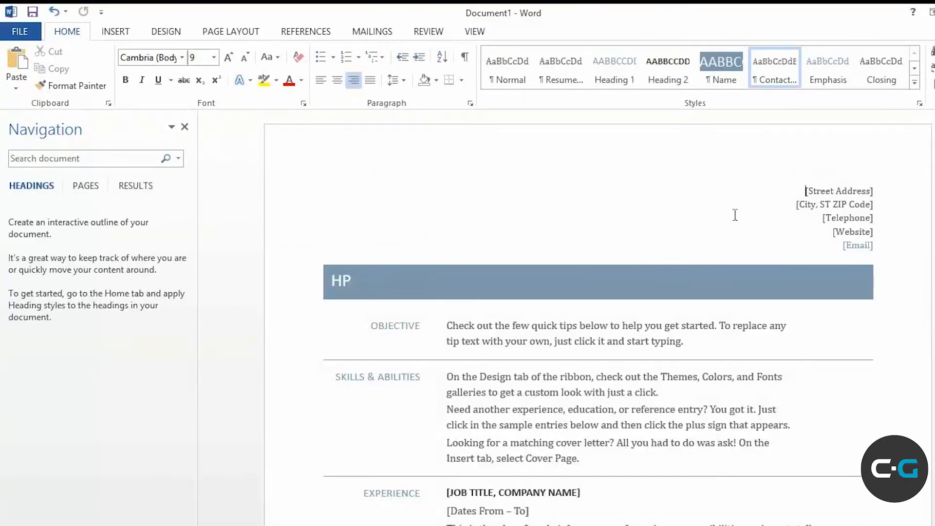
Scroll through the new Basic resume and select its [Street Address] placeholder
{"action": "scroll", "coordinate": [599, 317], "scroll_direction": "down", "scroll_amount": 6}
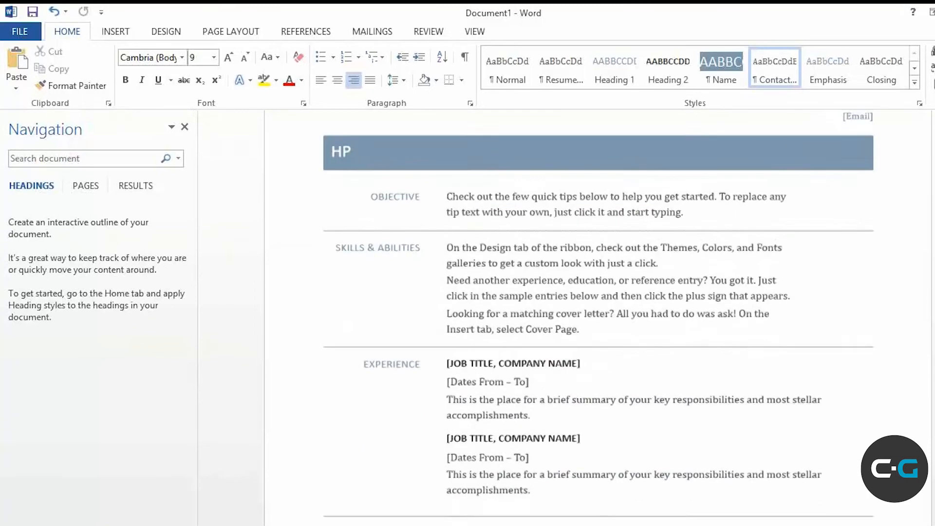
{"action": "scroll", "coordinate": [600, 316], "scroll_direction": "up", "scroll_amount": 6}
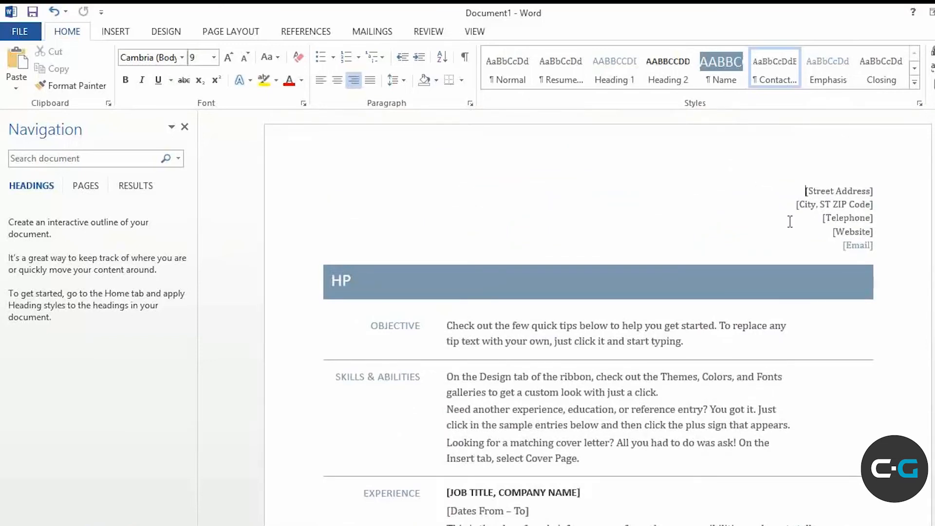
{"action": "left_click", "coordinate": [871, 189]}
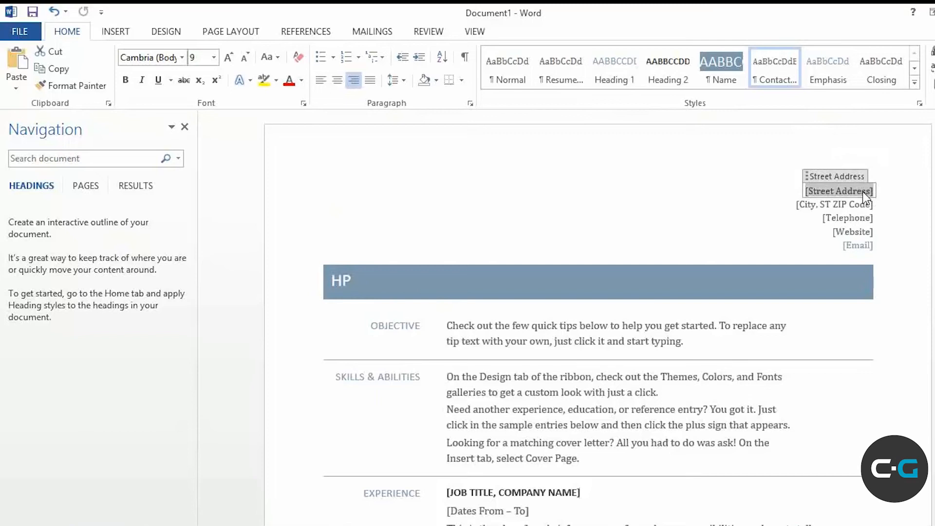
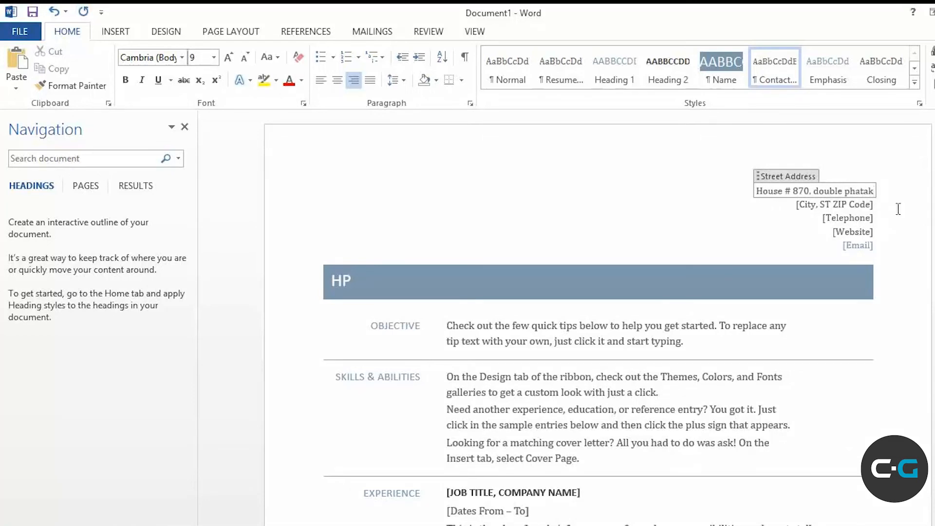
Fill in the street address, city with postcode, and telephone number placeholders
{"action": "left_click", "coordinate": [859, 204]}
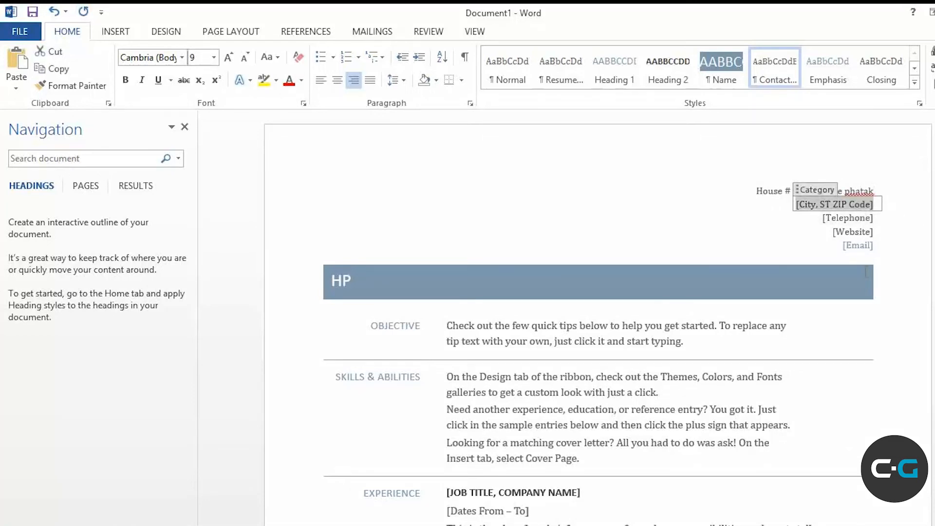
{"action": "type", "text": "Multan, "}
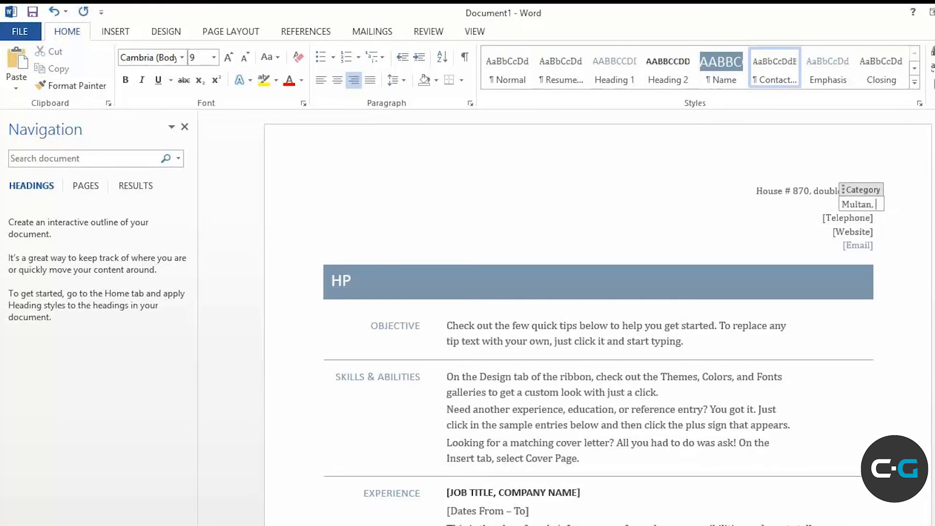
{"action": "type", "text": "Punjab, "}
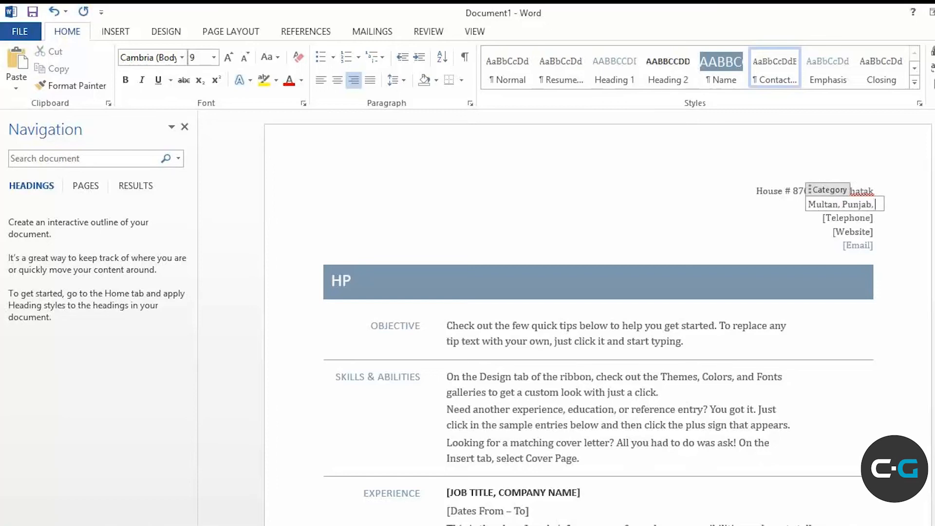
{"action": "type", "text": "60000"}
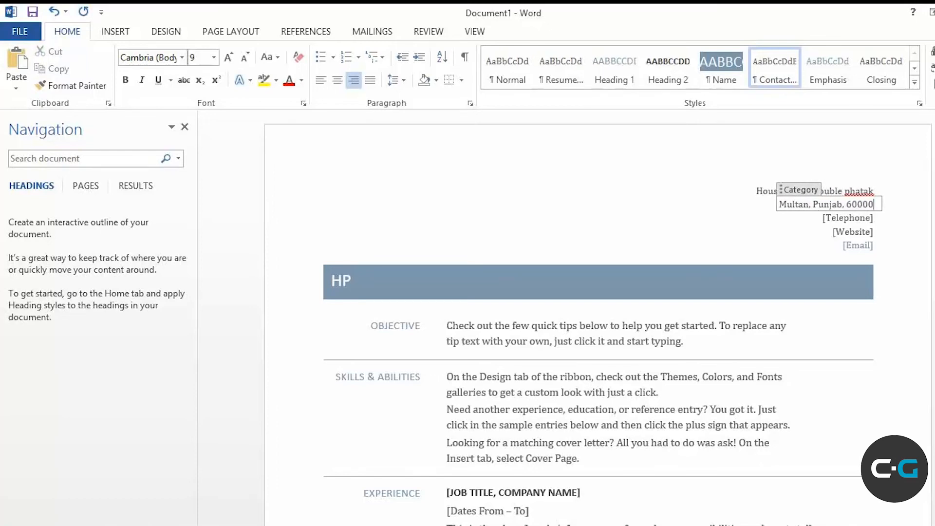
{"action": "left_click", "coordinate": [866, 217]}
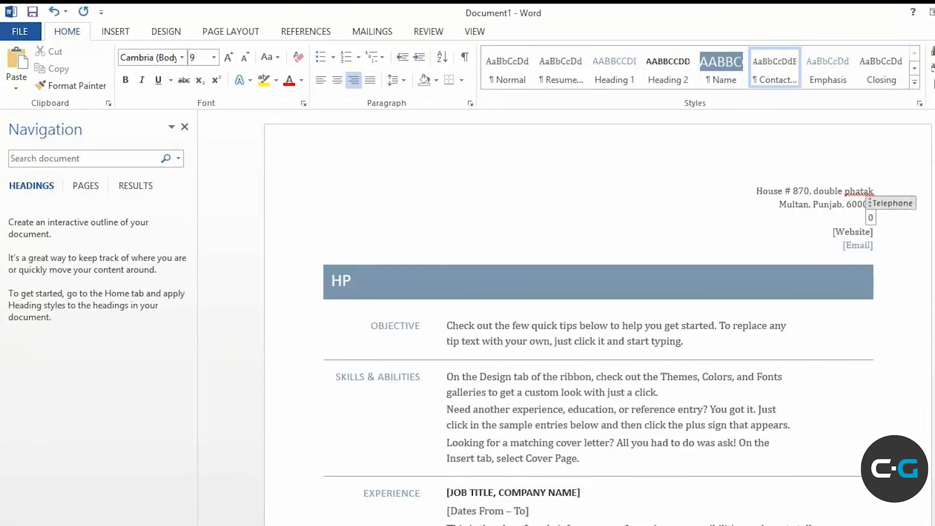
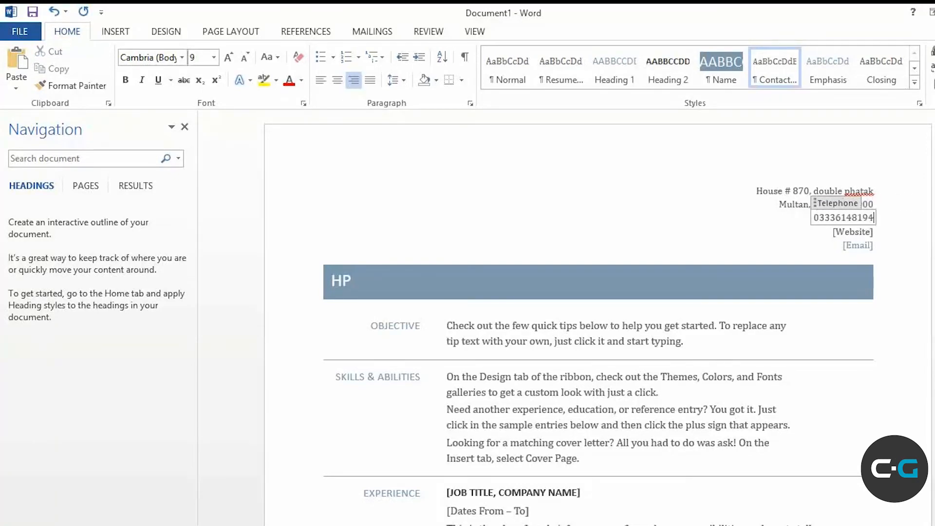
{"action": "left_click", "coordinate": [866, 232]}
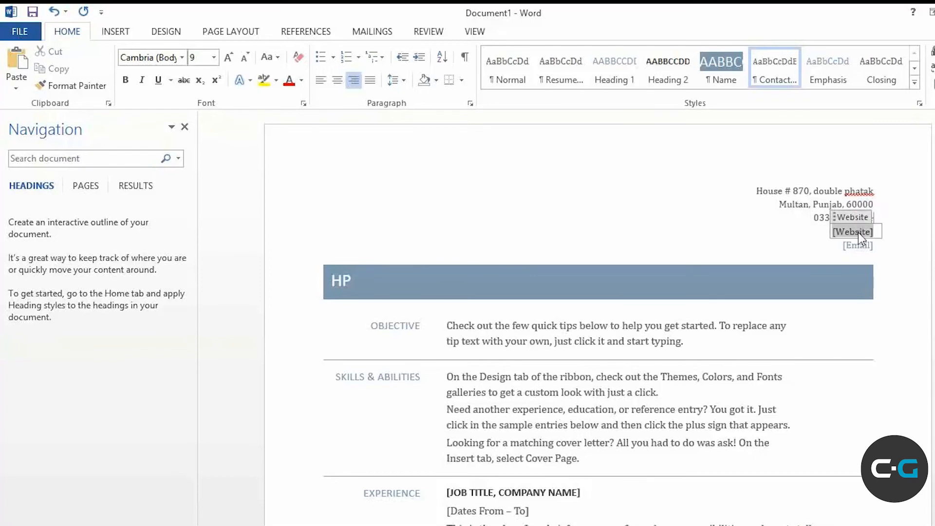
{"action": "type", "text": "www"}
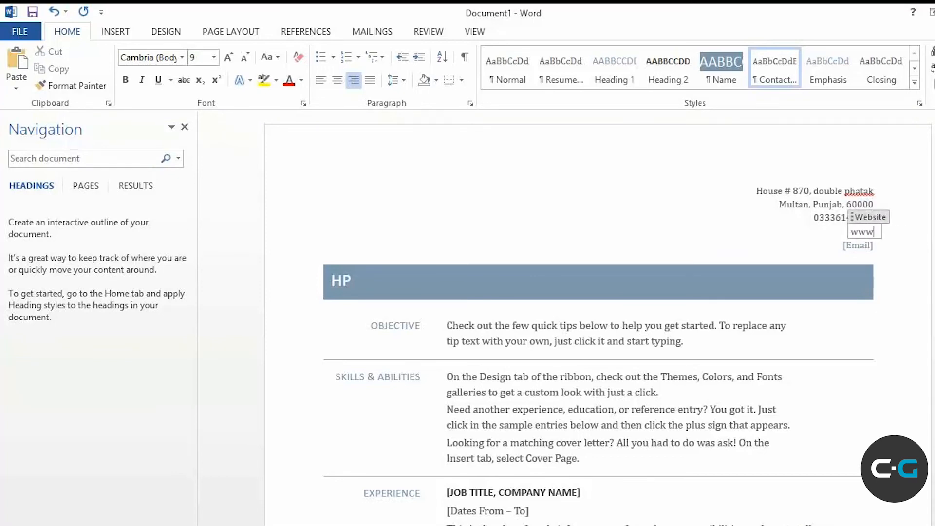
{"action": "type", "text": ".urdudd"}
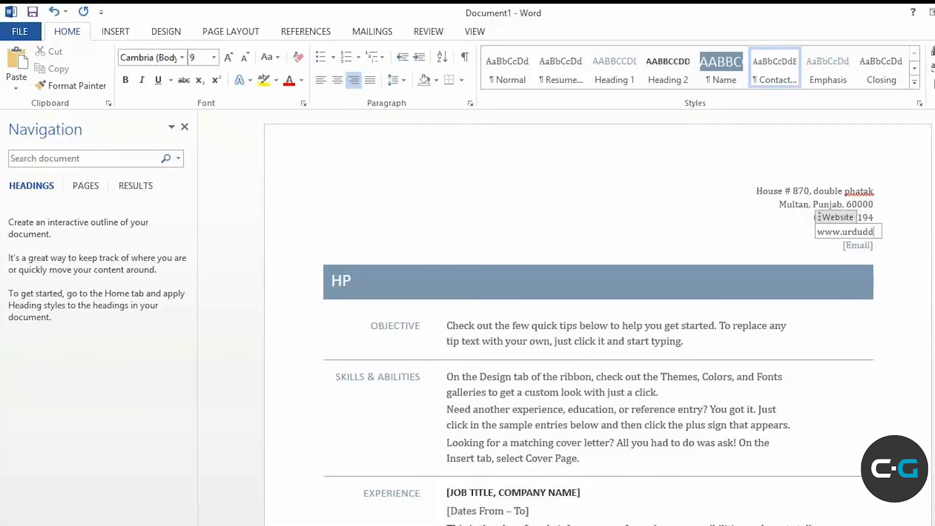
{"action": "key", "text": "BackSpace"}
{"action": "type", "text": "v"}
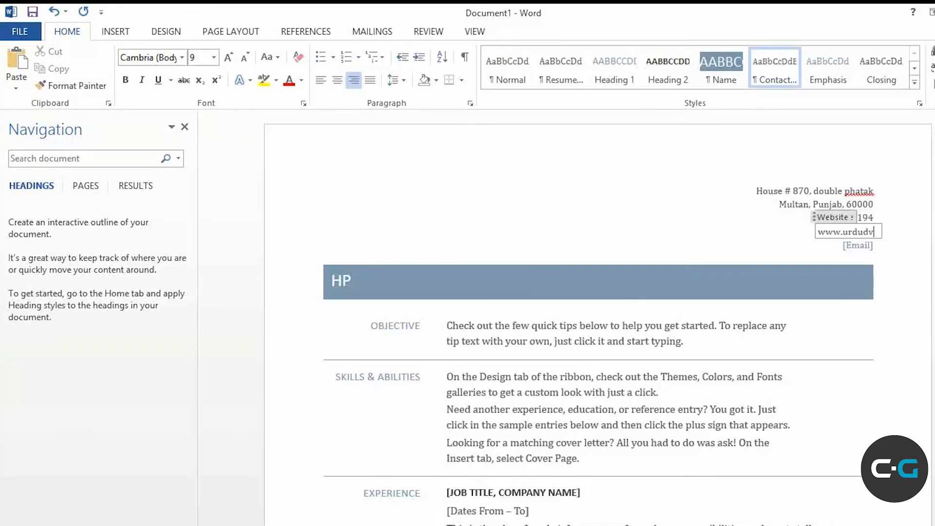
{"action": "type", "text": "ds.com"}
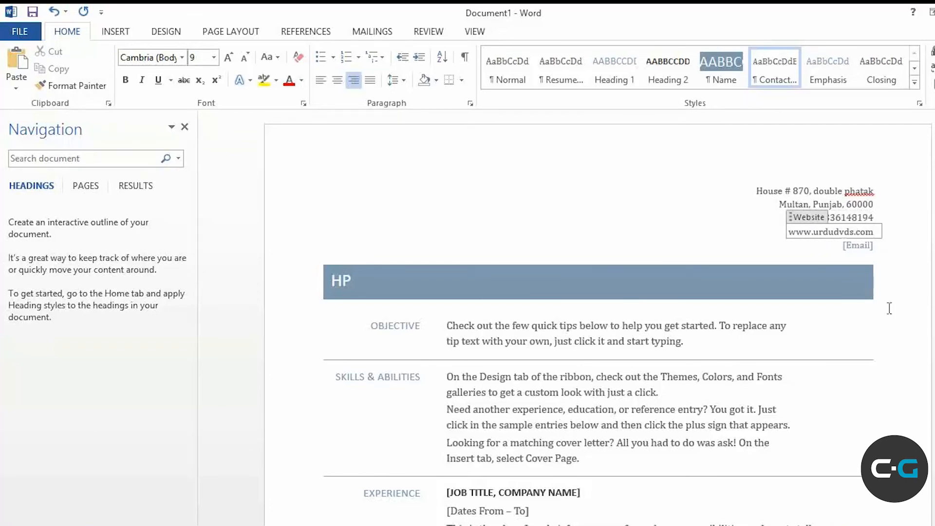
{"action": "scroll", "coordinate": [598, 317], "scroll_direction": "down", "scroll_amount": 3}
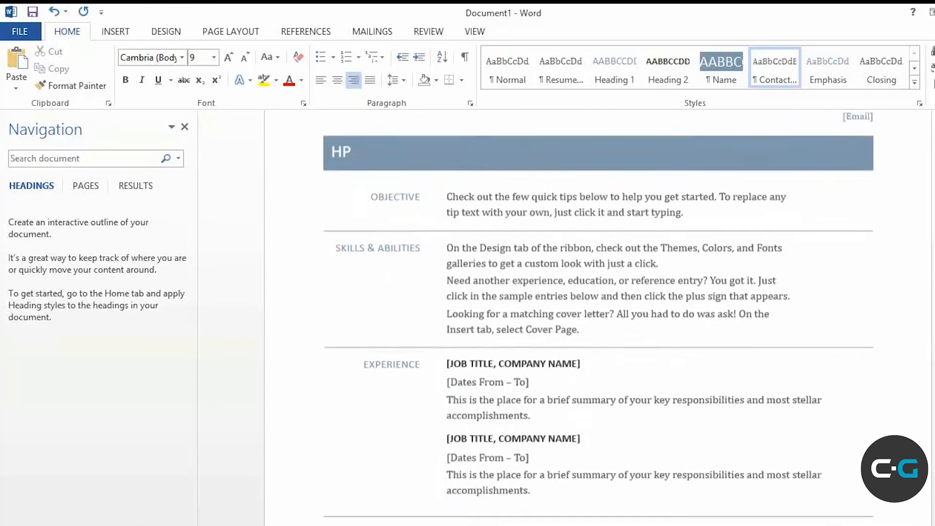
{"action": "scroll", "coordinate": [598, 317], "scroll_direction": "down", "scroll_amount": 6}
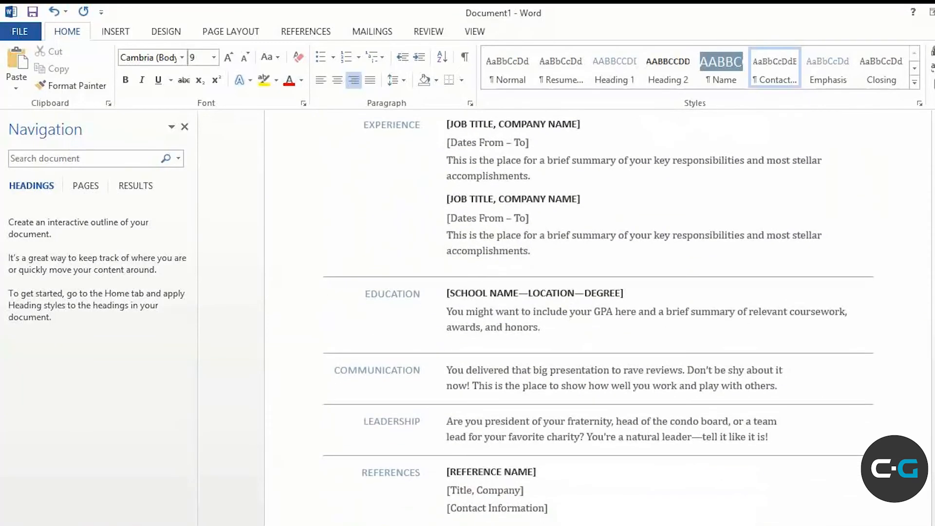
{"action": "scroll", "coordinate": [598, 317], "scroll_direction": "up", "scroll_amount": 2}
{"action": "scroll", "coordinate": [597, 316], "scroll_direction": "up", "scroll_amount": 5}
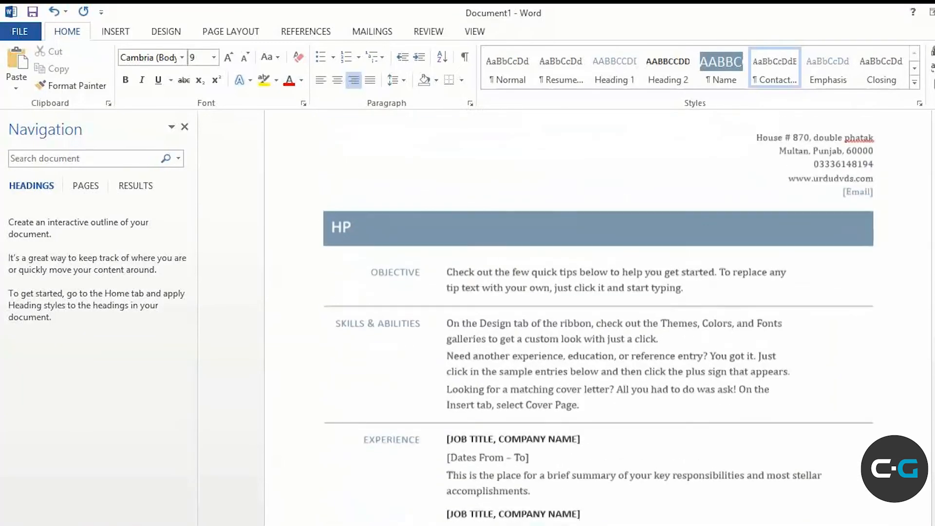
{"action": "scroll", "coordinate": [598, 317], "scroll_direction": "down", "scroll_amount": 1}
{"action": "scroll", "coordinate": [598, 316], "scroll_direction": "up", "scroll_amount": 1}
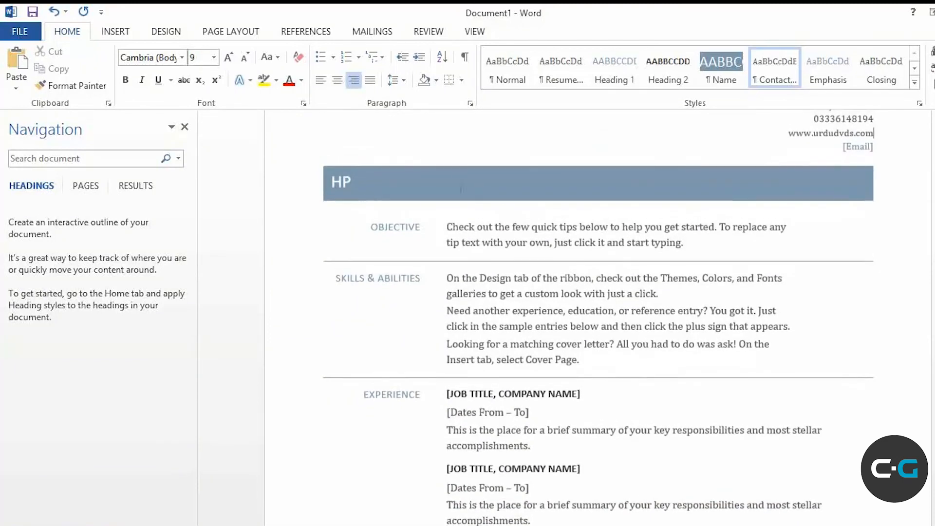
{"action": "left_click", "coordinate": [352, 181]}
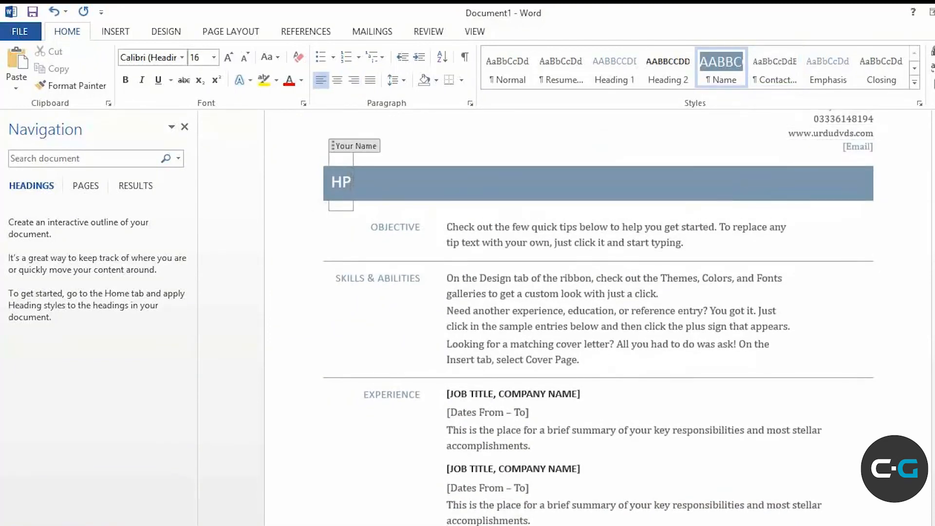
Replace the HP placeholder in the blue name banner with the owner's full name, then open the FILE Info page
{"action": "key", "text": "BackSpace"}
{"action": "key", "text": "BackSpace"}
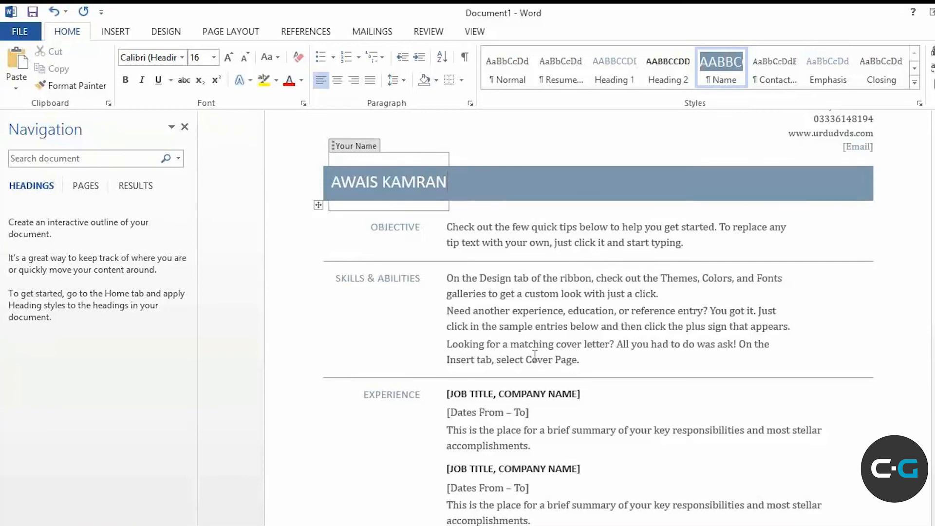
{"action": "scroll", "coordinate": [535, 356], "scroll_direction": "down", "scroll_amount": 3}
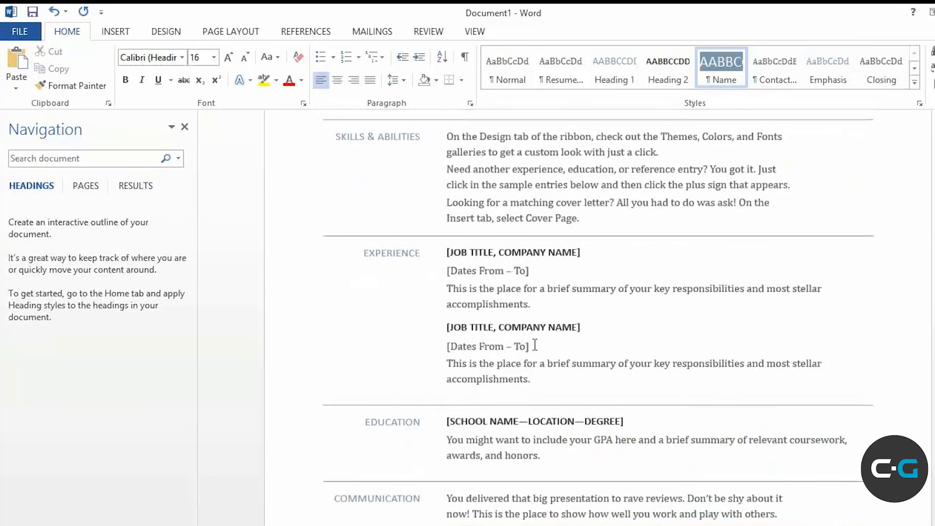
{"action": "scroll", "coordinate": [534, 344], "scroll_direction": "down", "scroll_amount": 5}
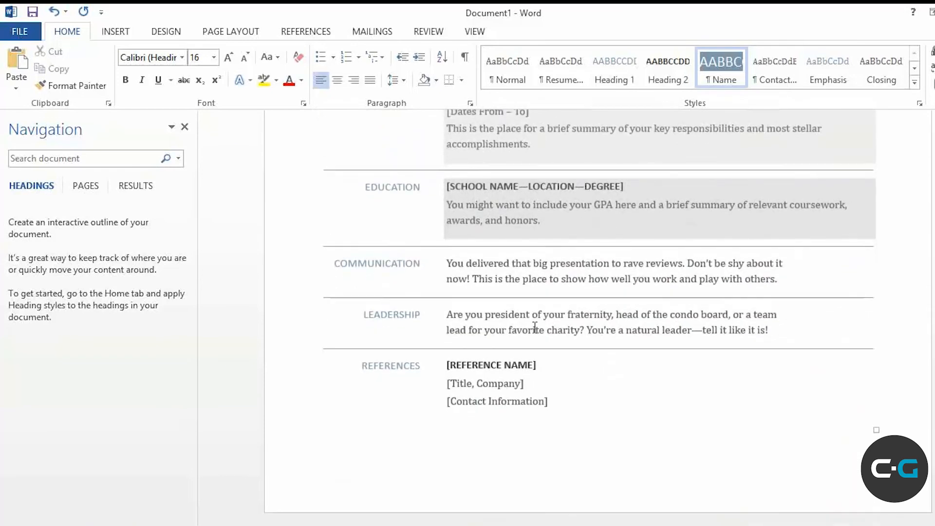
{"action": "scroll", "coordinate": [535, 327], "scroll_direction": "up", "scroll_amount": 8}
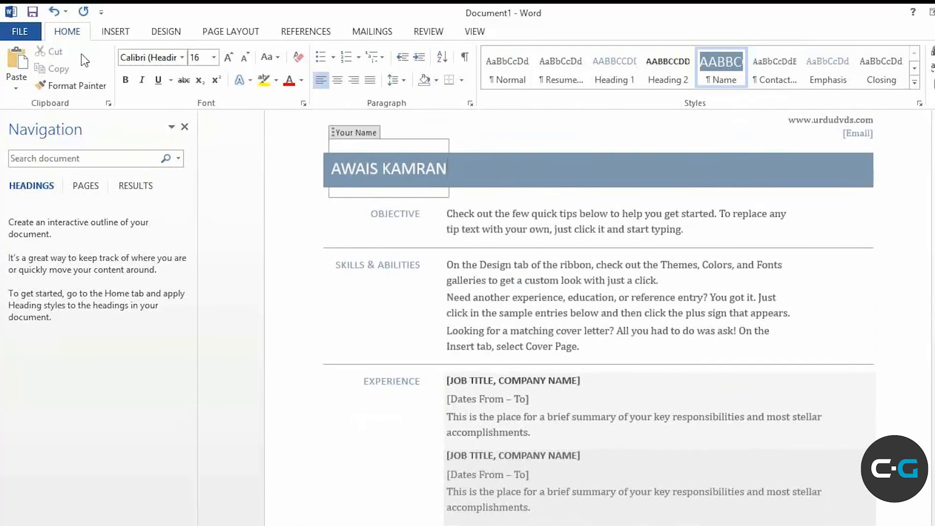
{"action": "left_click", "coordinate": [21, 30]}
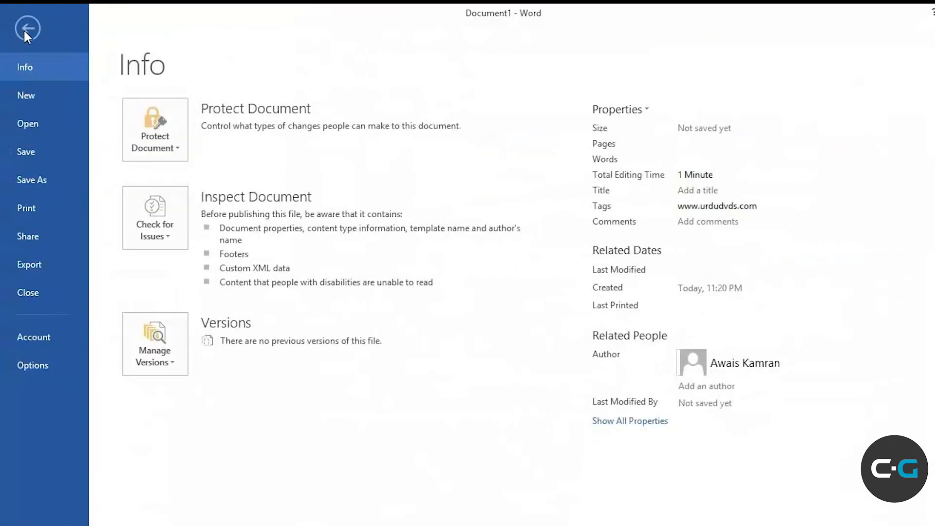
Open the Save As dialog by choosing Save As and browsing this computer
{"action": "left_click", "coordinate": [37, 153]}
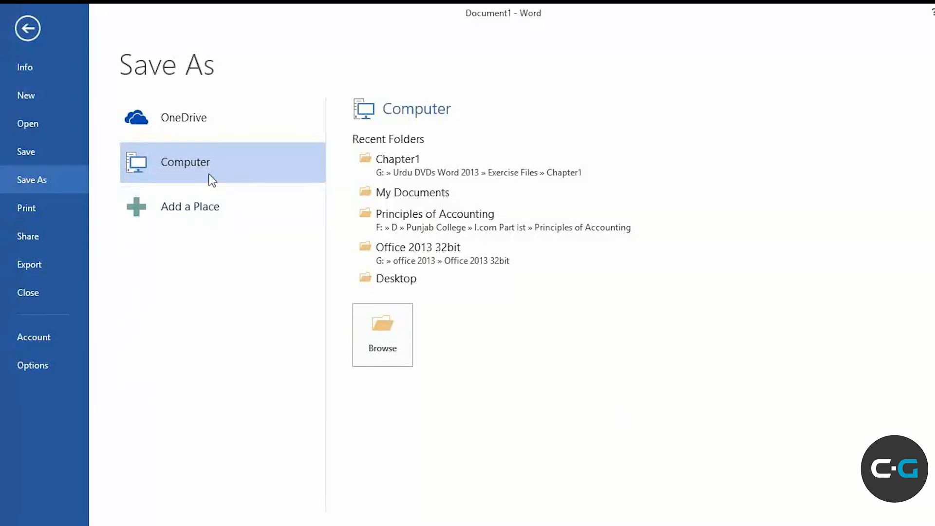
{"action": "left_click", "coordinate": [395, 328]}
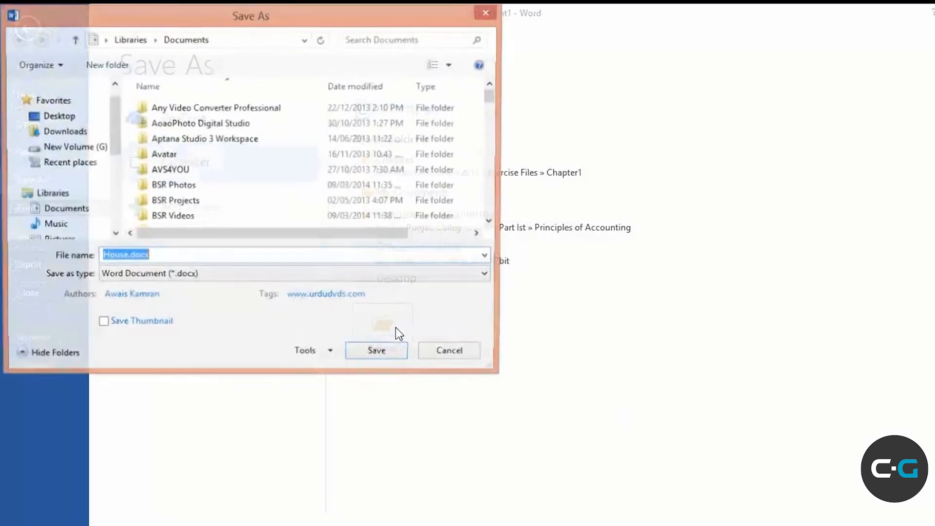
Save to the Desktop, renaming House.docx to 'My Resume' as a Word Document
{"action": "left_click", "coordinate": [61, 117]}
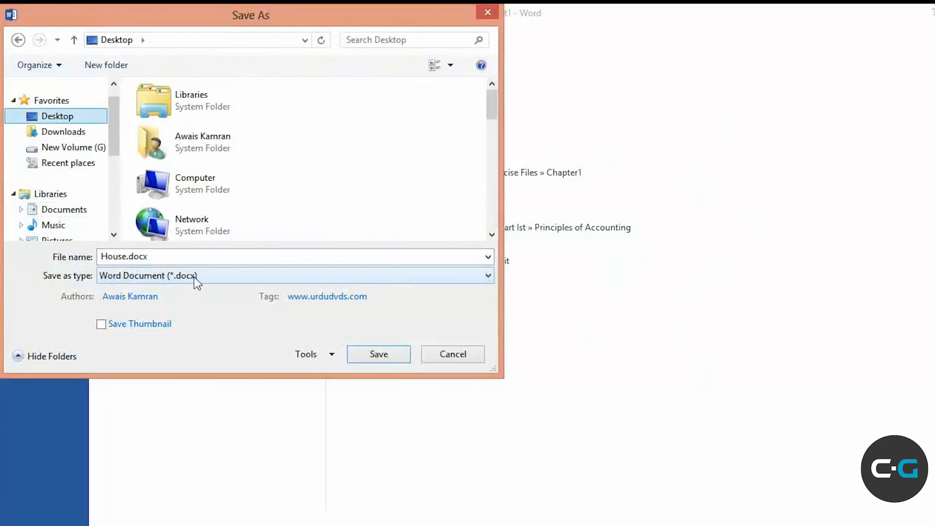
{"action": "left_click_drag", "start_coordinate": [176, 258], "coordinate": [70, 256]}
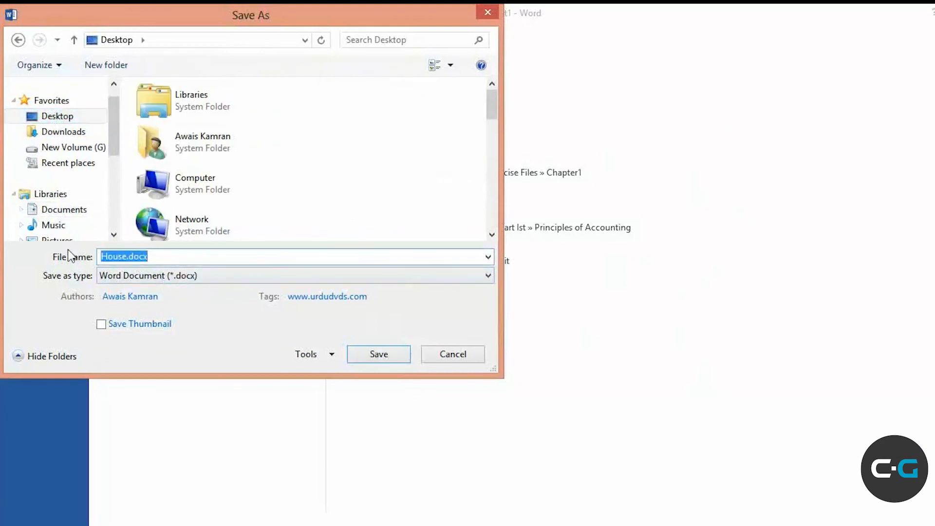
{"action": "type", "text": "My Resume"}
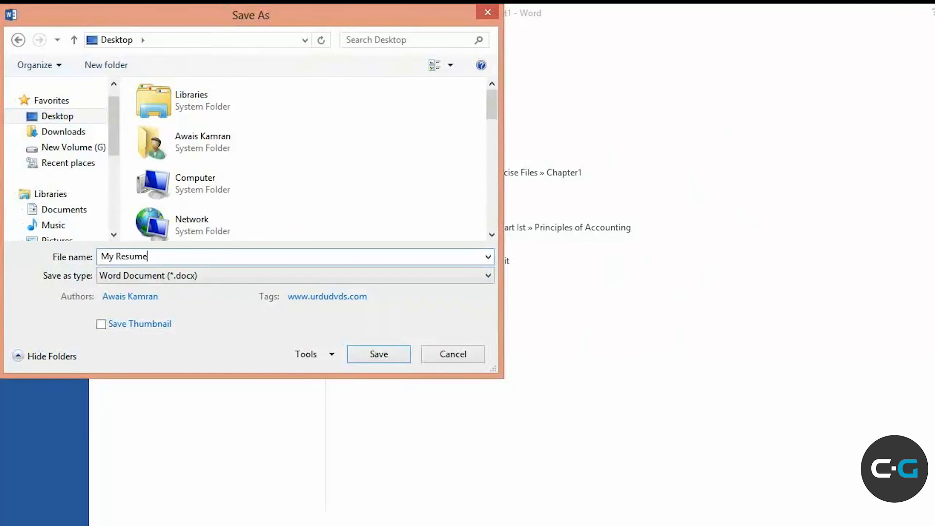
{"action": "left_click", "coordinate": [378, 353]}
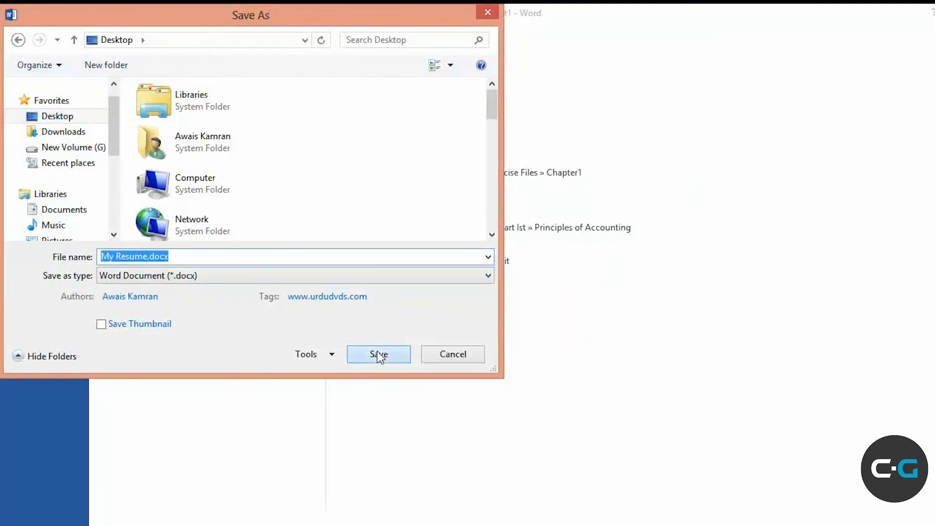